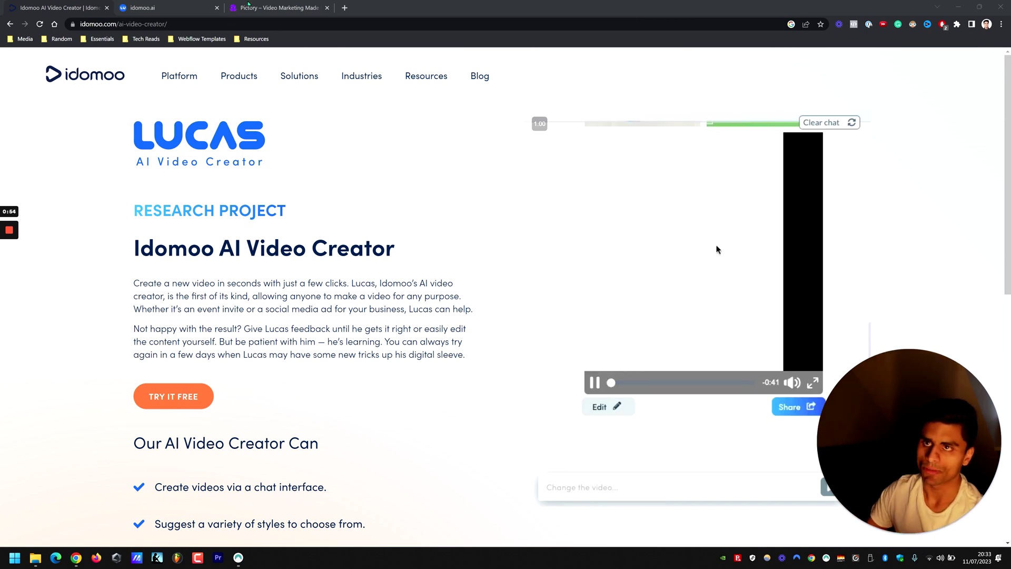
# Switch to the idomoo.ai tab showing Lucas's chat page and example videos.
pyautogui.click(146, 7)
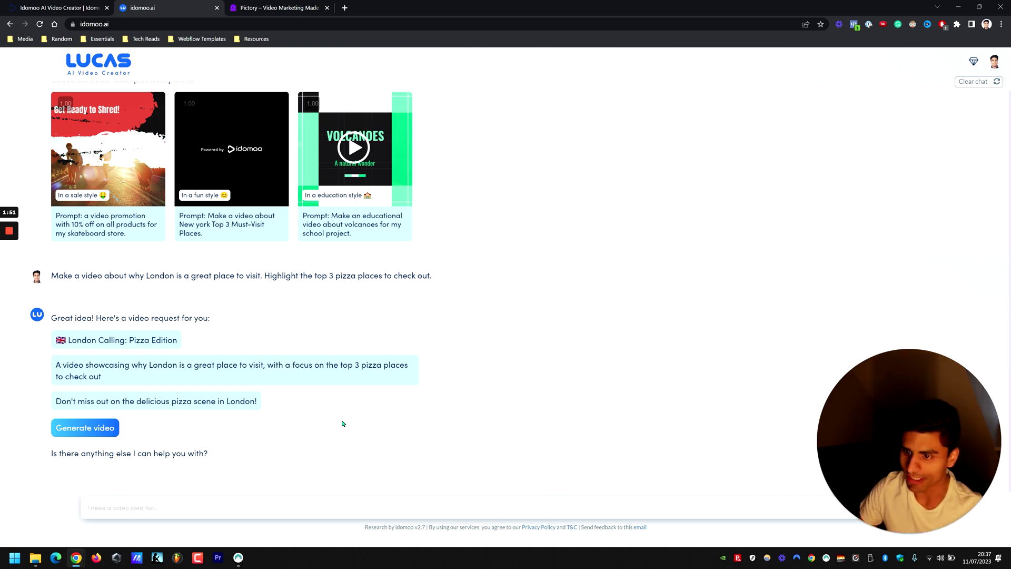
# Submit the London top-3 pizza places request, titled 'London Calling: Pizza Edition'.
pyautogui.click(92, 433)
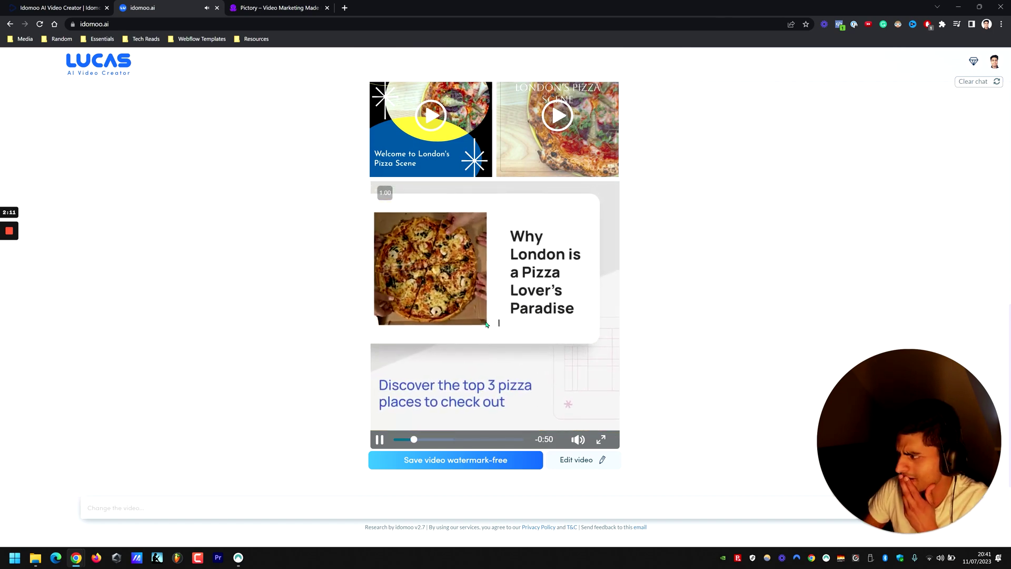
# Play the pizza video with pauses, skipping ahead to its closing call-to-action scene.
pyautogui.click(379, 440)
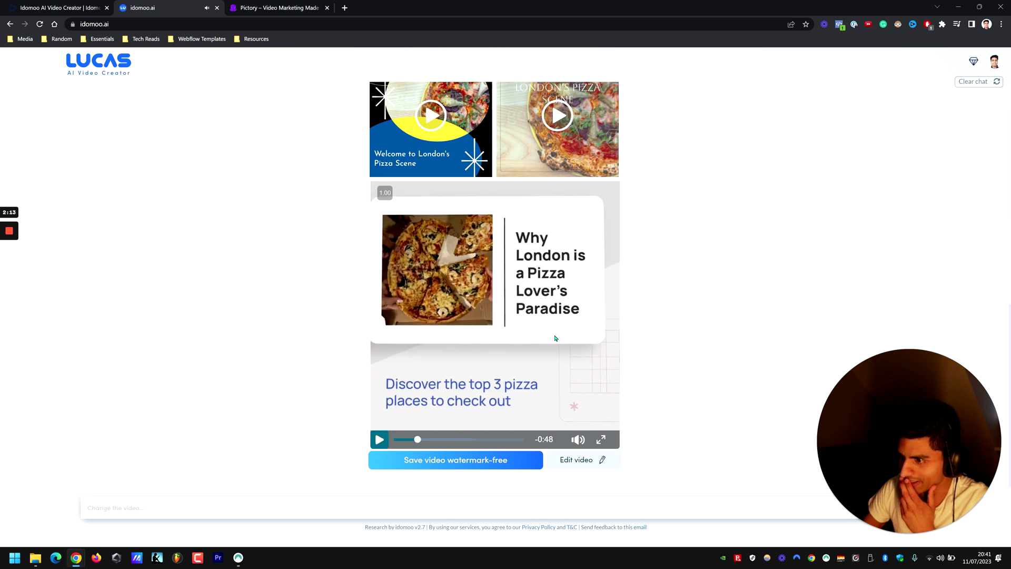
pyautogui.click(379, 442)
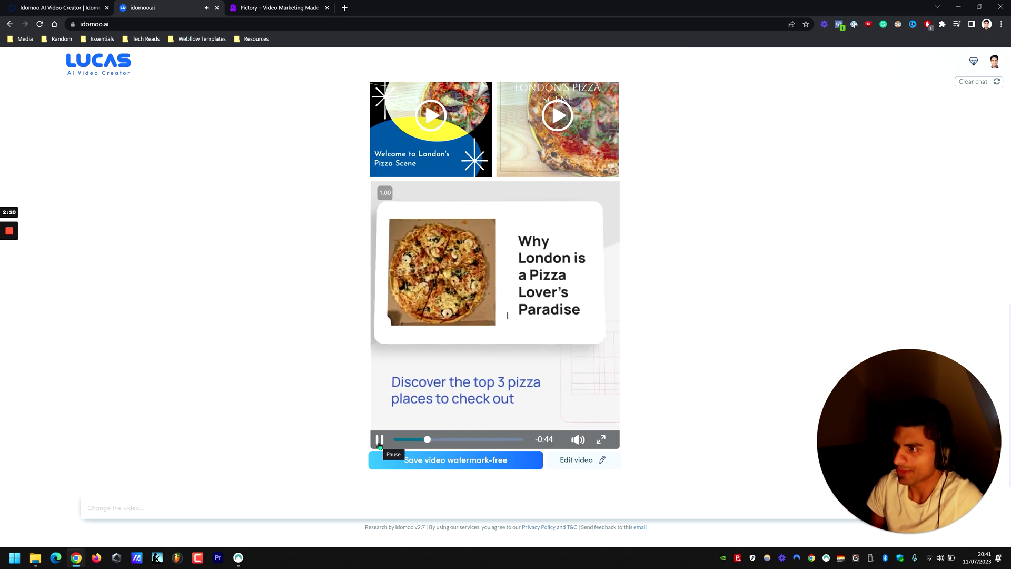
pyautogui.click(379, 443)
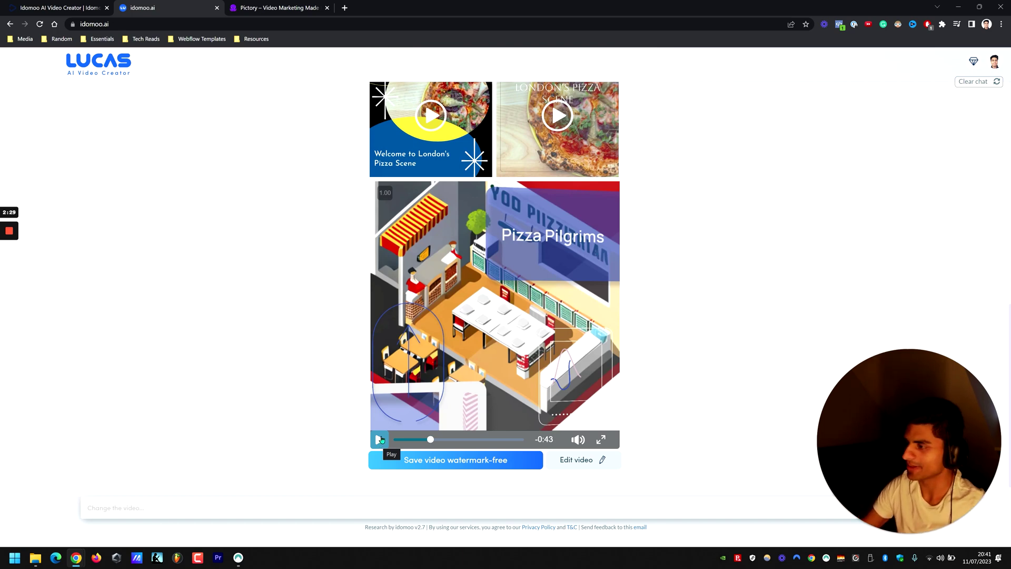
pyautogui.click(380, 440)
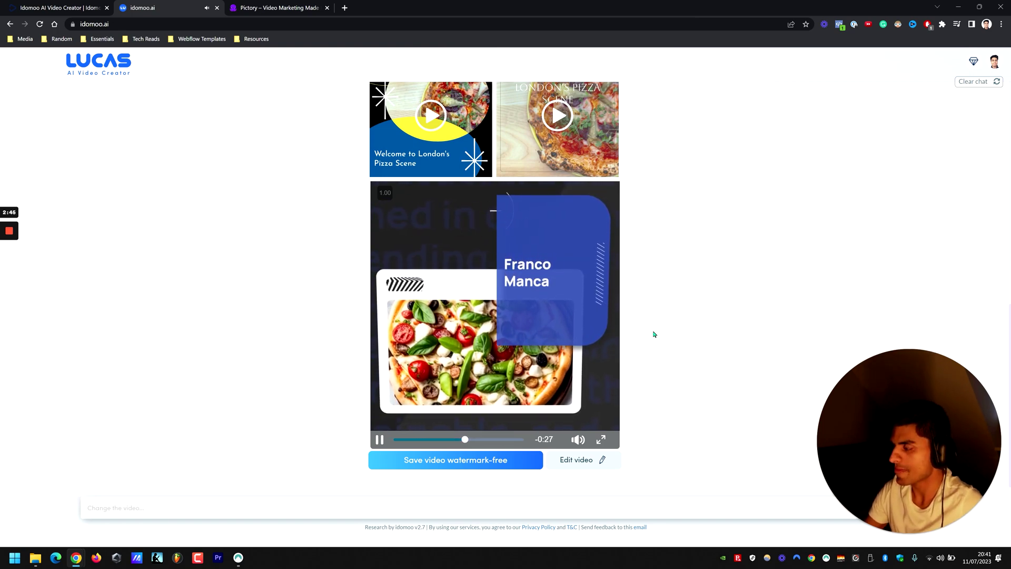
pyautogui.click(500, 437)
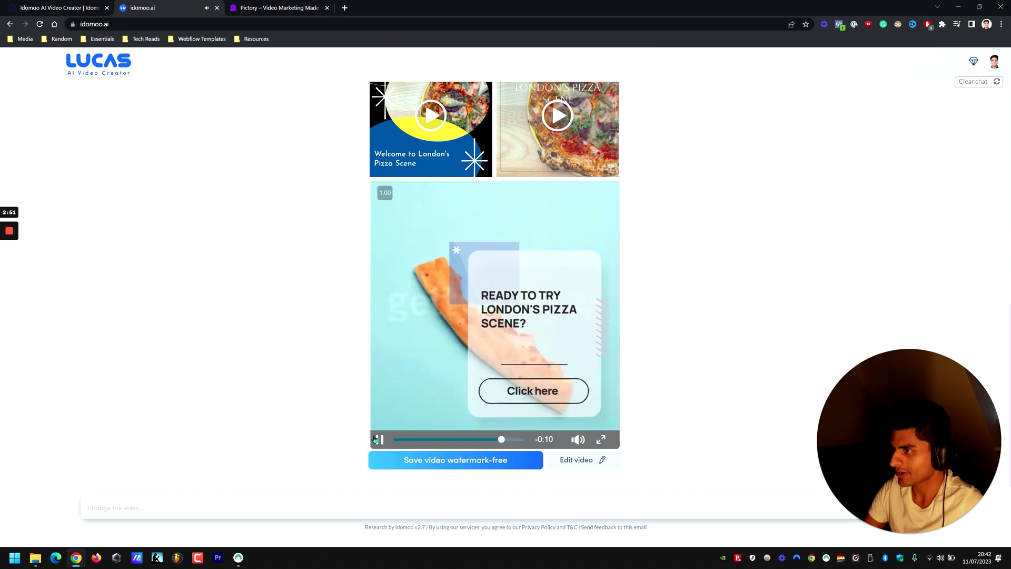
pyautogui.click(378, 439)
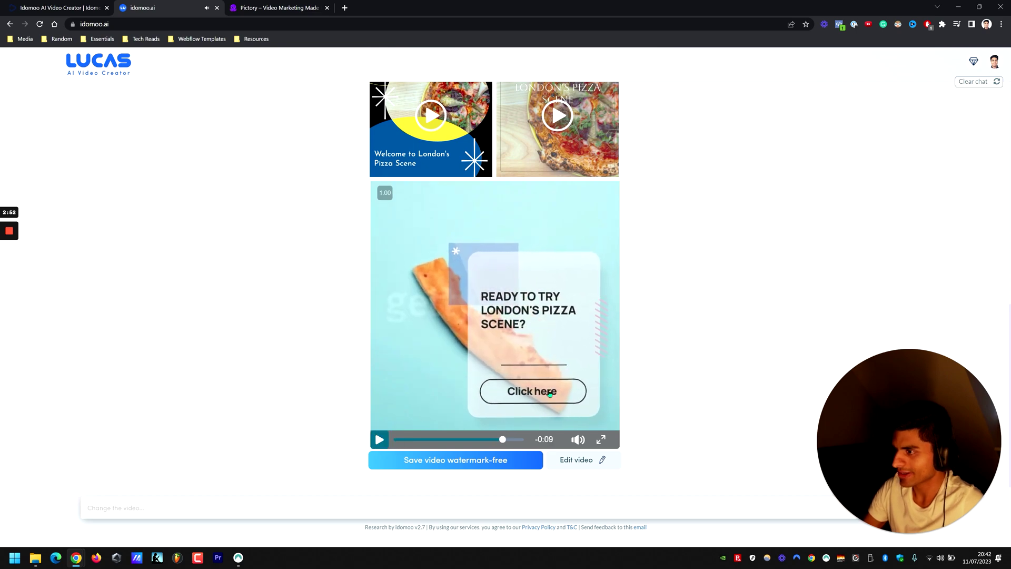
pyautogui.scroll(4, 712, 309)
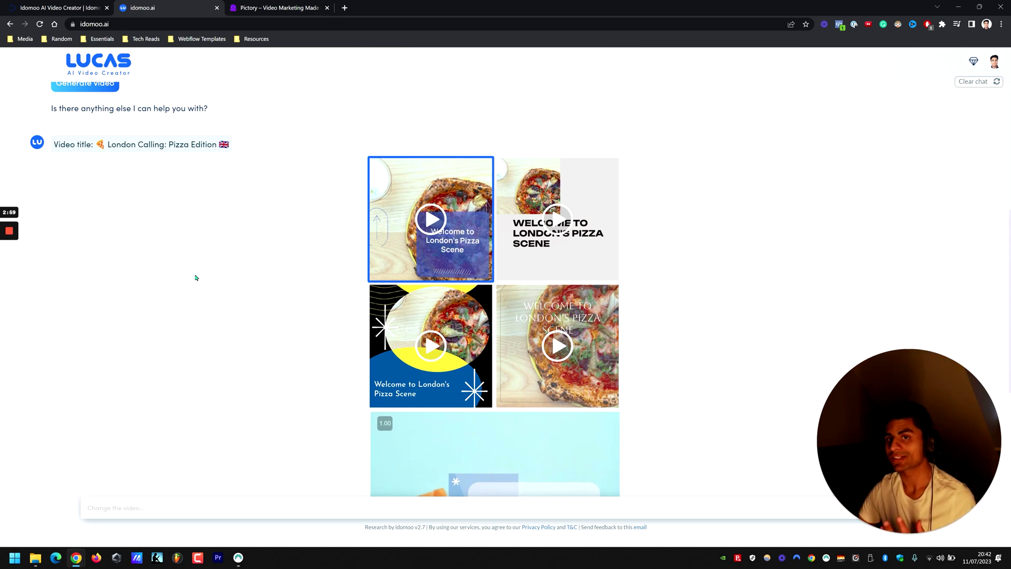
# Open the Pictory app from its website and dismiss the Welcome message.
pyautogui.click(309, 5)
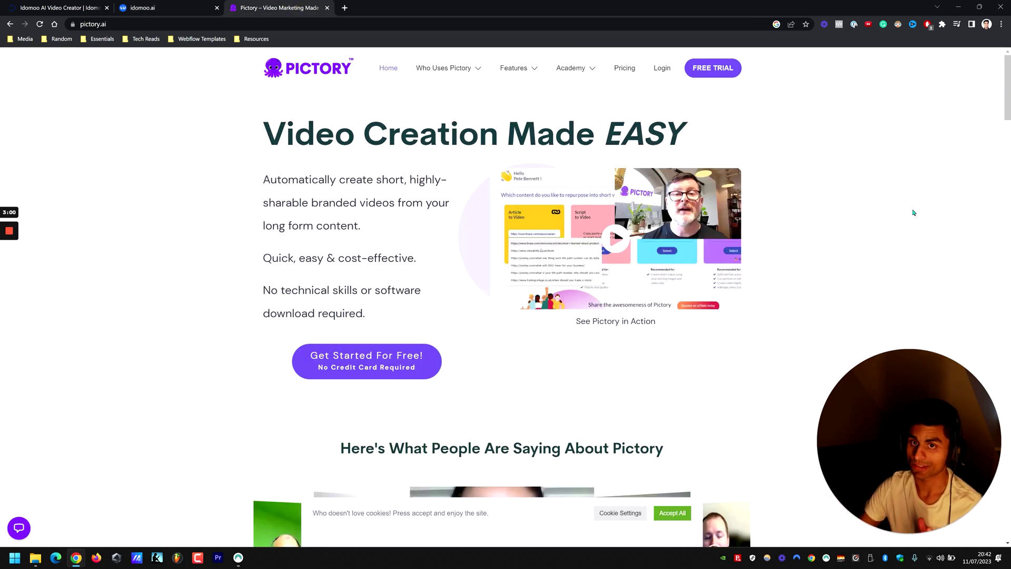
pyautogui.click(400, 363)
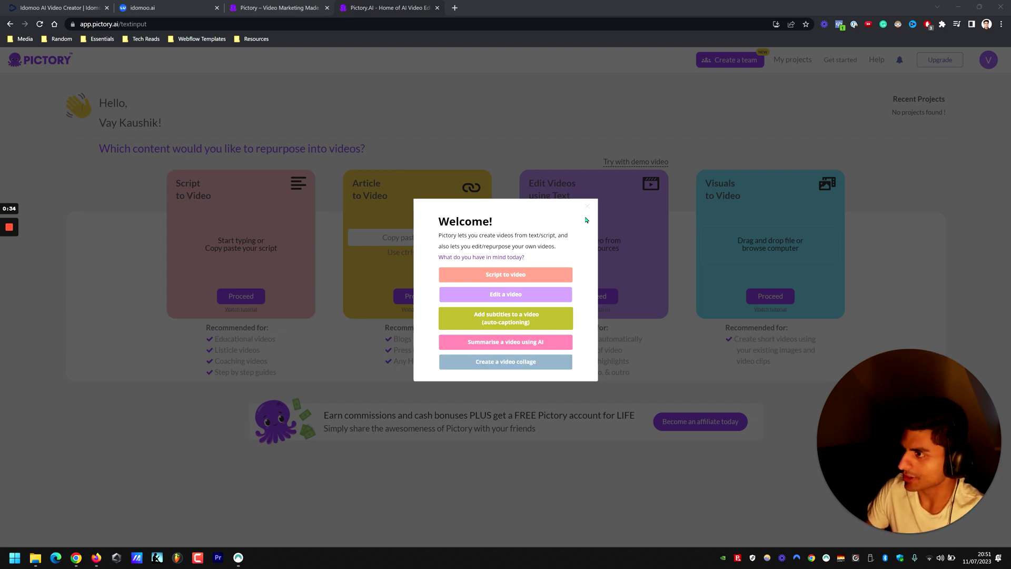
pyautogui.click(514, 275)
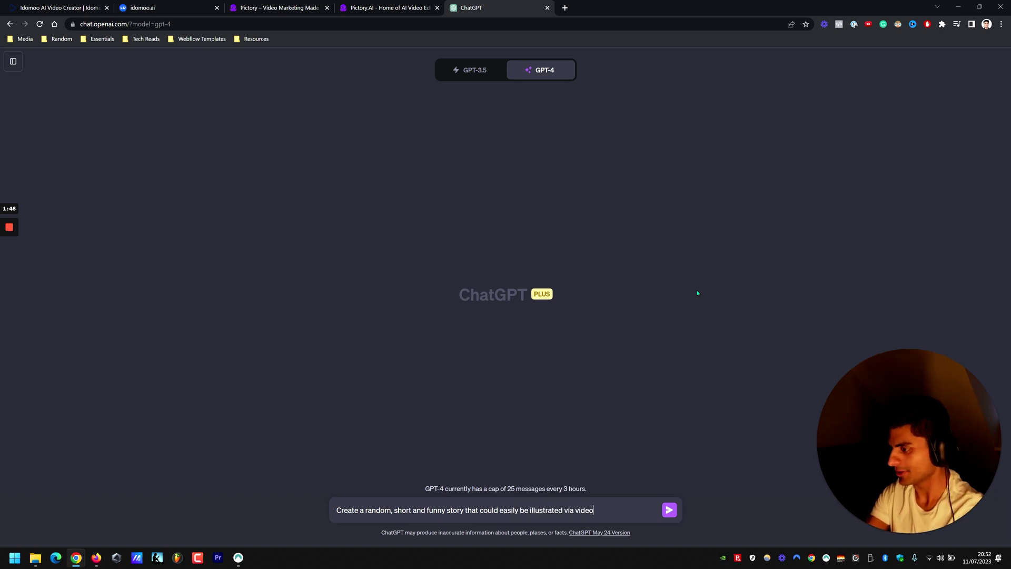
# Copy ChatGPT's story 'Misadventures in Time Management' into Pictory's script editor.
pyautogui.press('Return')
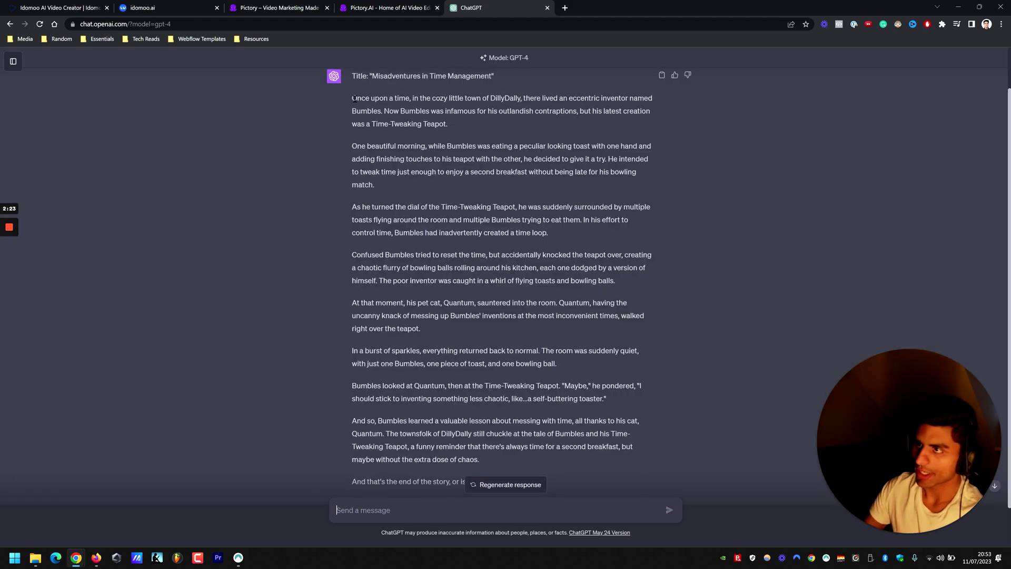
pyautogui.moveTo(352, 98); pyautogui.dragTo(659, 365)
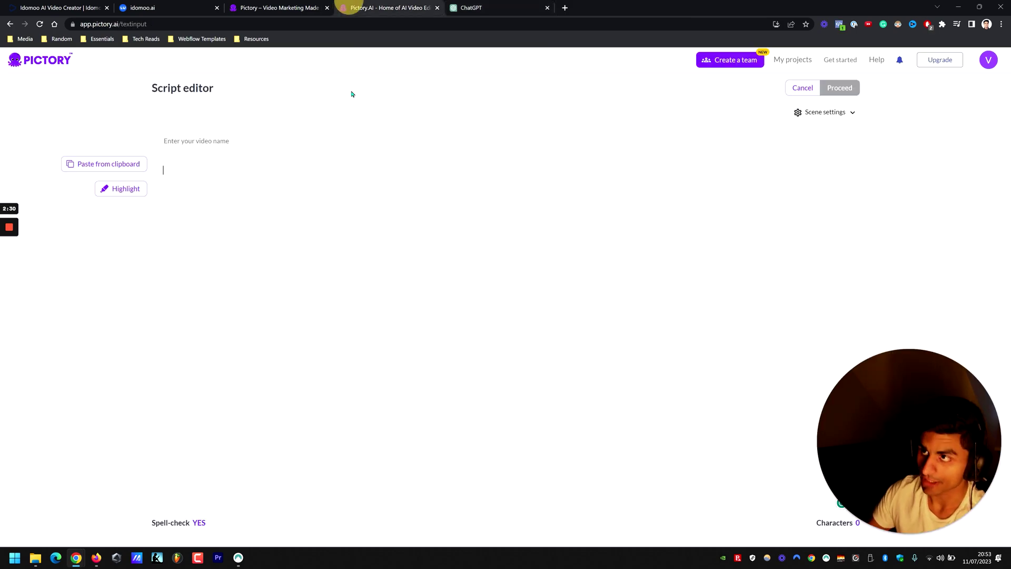
pyautogui.write('Title: "Misadventures in Time Management" Once upon a time, in the cozy little town of DillyDally, there lived an eccentric inventor named Bumbles. Now Bumbles was infamous for his outlandish contraptions, but his latest creation was a Time-Tweaking Teapot. One beautiful morning, while Bumbles was eating a peculiar looking toast with one hand and adding finishing touches to his teapot with the other, he decided to give it a try. He intended to tweak time just enough to enjoy a second breakfast without being late for his bowling match. As he turned the dial of the Time-Tweaking Teapot, he was suddenly surrounded by multiple toasts flying around the room and multiple Bumbles trying to eat them. In his effort to control time, Bumbles had inadvertently created a time loop. Confused Bumbles tried to reset the time, but accidentally knocked the teapot over, creating a chaotic flurry of bowling balls rolling around his kitchen, each one dodged by a version of himself. The poor inventor was caught in a whirl of flying toasts and bowling balls. At that moment, his pet cat, Quantum, sauntered into the room. Quantum, having the uncanny knack of messing up Bumbles\' inventions at the most inconvenient times, walked right over the teapot. In a burst of sparkles, everything returned back to normal. The room was suddenly quiet, with just one Bumbles, one piece of toast, and one bowling ball. Bumbles looked at Quantum, then at the Time-Tweaking Teapot. "Maybe," he pondered, "I should stick to inventing something less chaotic, like...a self-buttering toaster." And so, Bumbles learned a valuable lesson about messing with time, all thanks to his cat, Quantum. The townsfolk of DillyDally still chuckle at the tale of Bumbles and his Time-Tweaking Teapot, a funny reminder that there\'s always time for a second breakfast, but maybe without the extra dose of chaos. And that\'s the end of the story, or is it the beginning?')
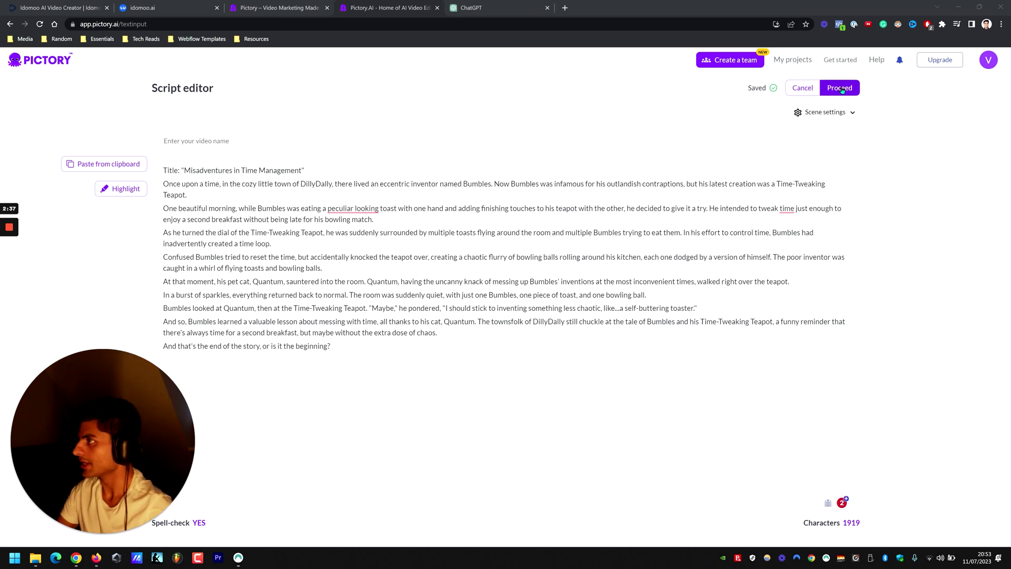
# Proceed to templates and pick the Party template in 16:9 widescreen.
pyautogui.click(842, 89)
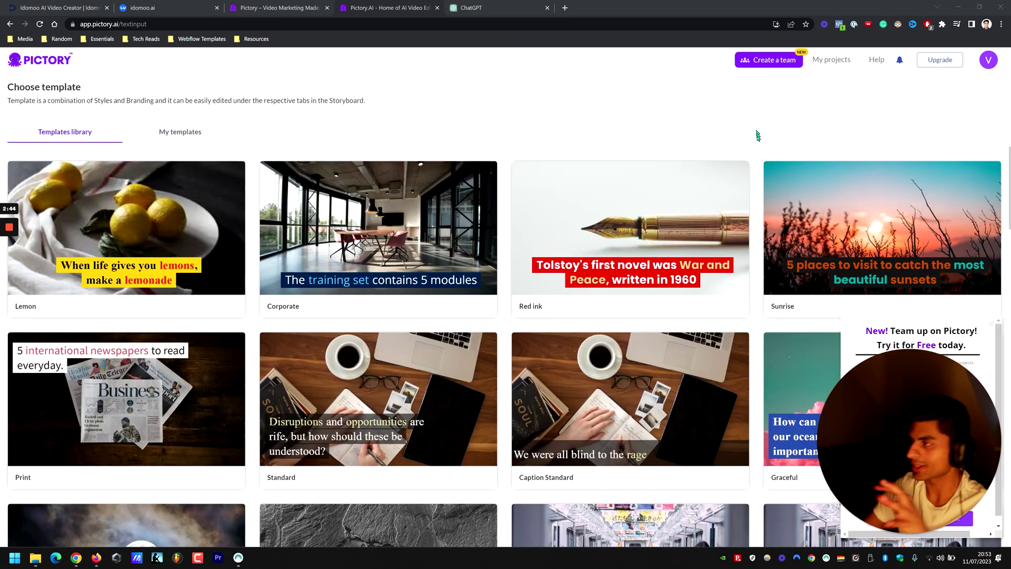
pyautogui.scroll(-1, 755, 130)
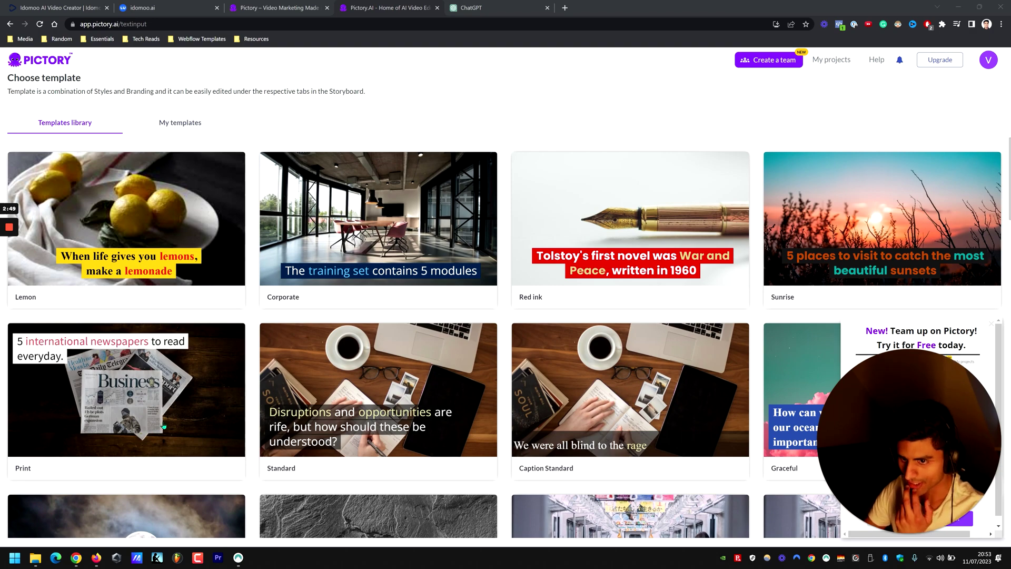
pyautogui.scroll(-3, 577, 341)
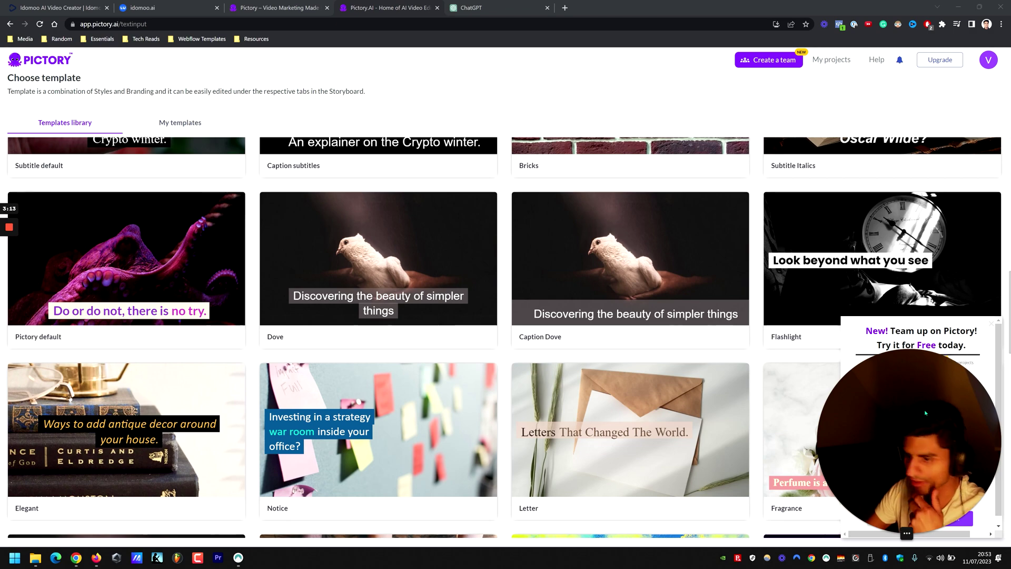
pyautogui.scroll(-3, 454, 339)
pyautogui.scroll(-4, 477, 343)
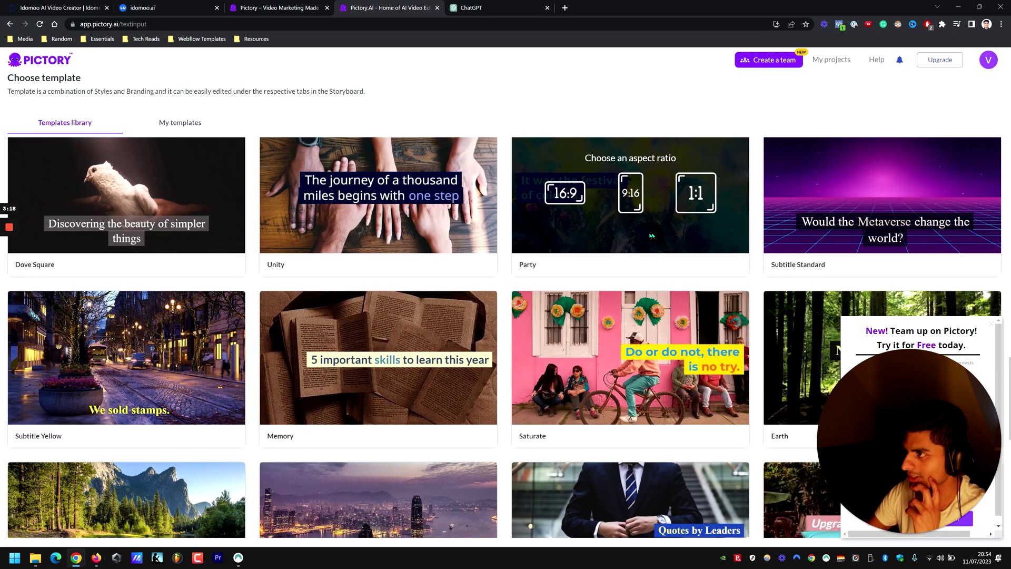
pyautogui.moveTo(630, 195)
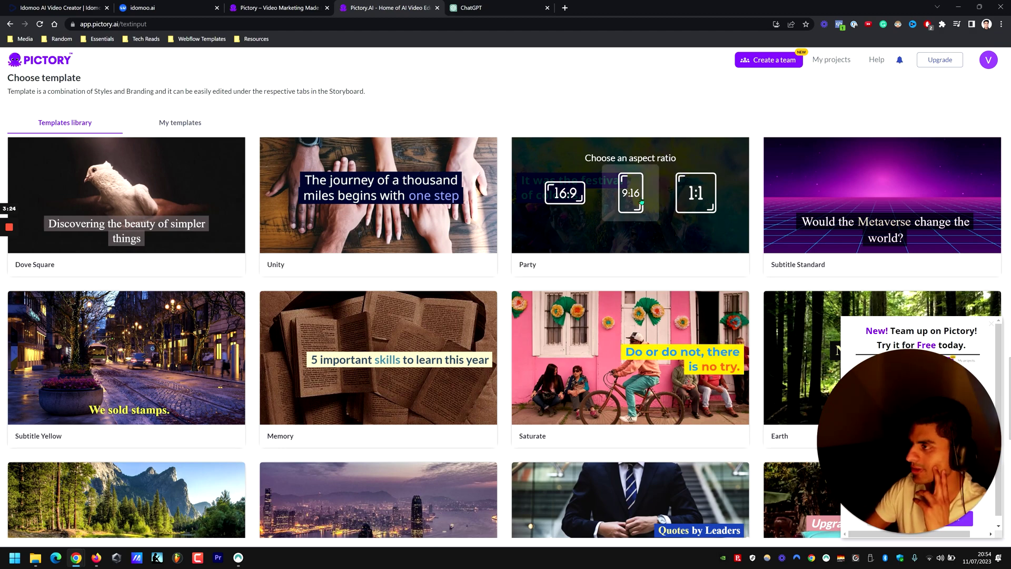
pyautogui.click(560, 211)
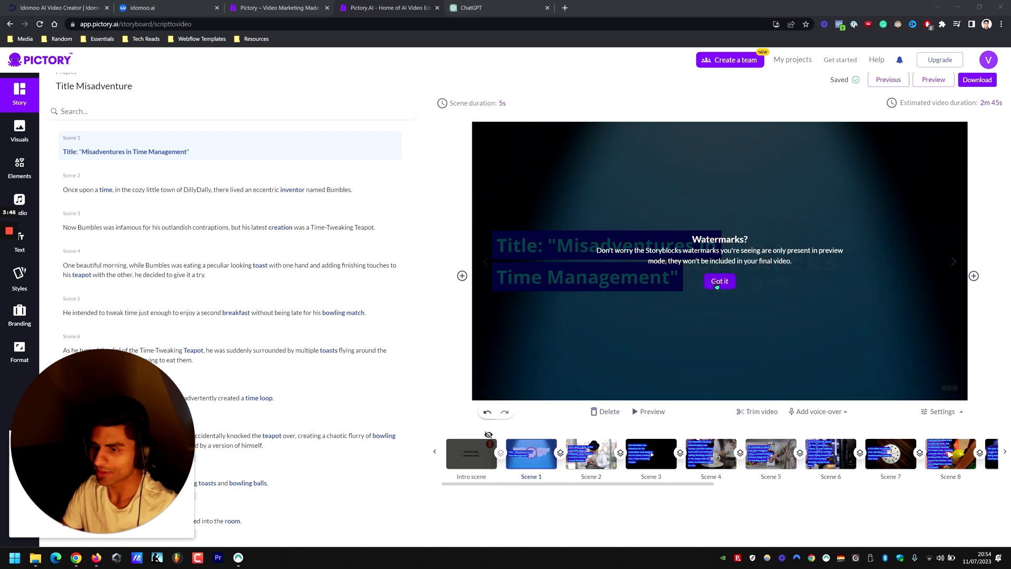
# Dismiss the watermarks notice and preview the title scene, then Scenes 2 through 5.
pyautogui.click(717, 281)
pyautogui.click(648, 413)
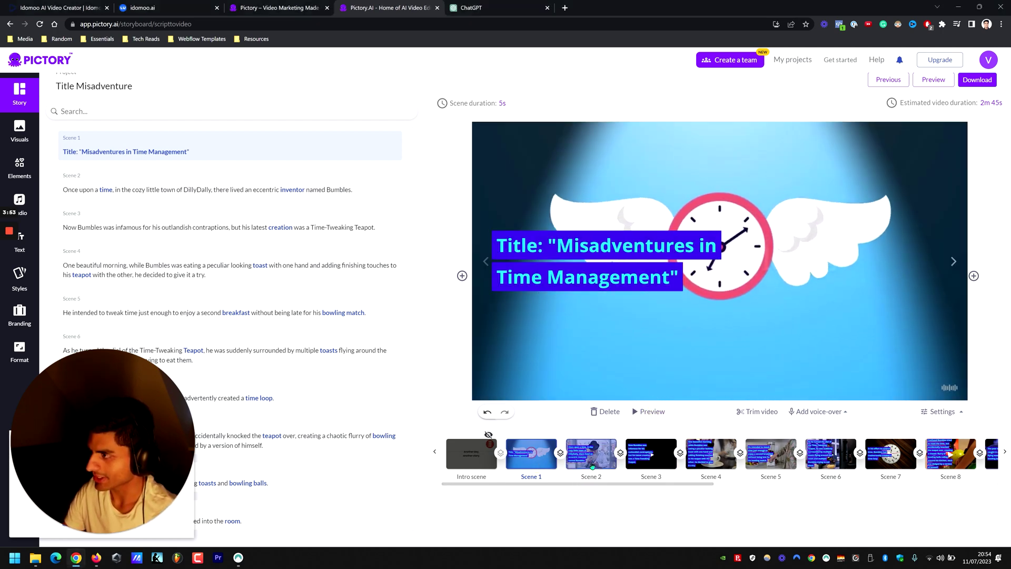
pyautogui.click(591, 465)
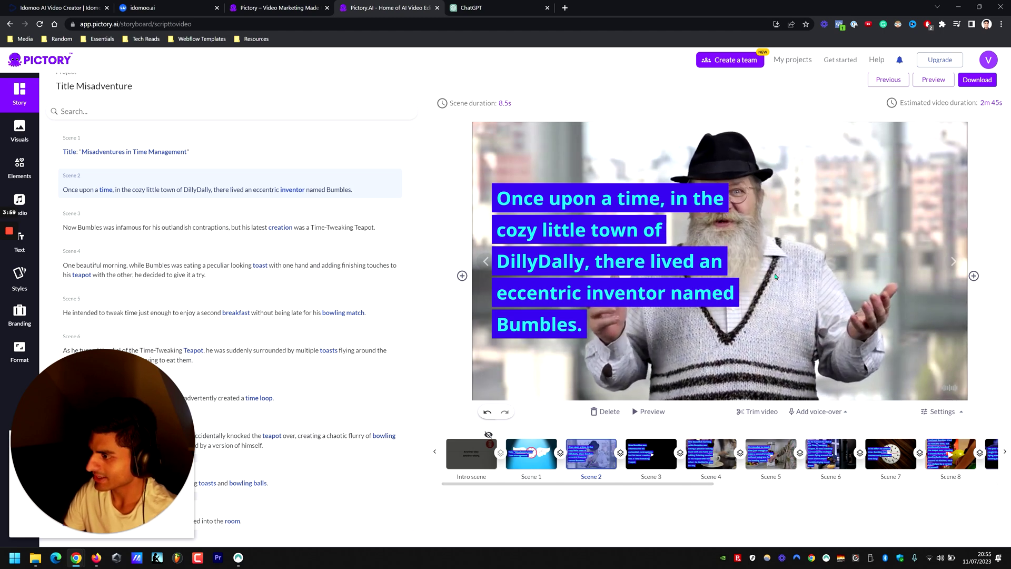
pyautogui.click(663, 467)
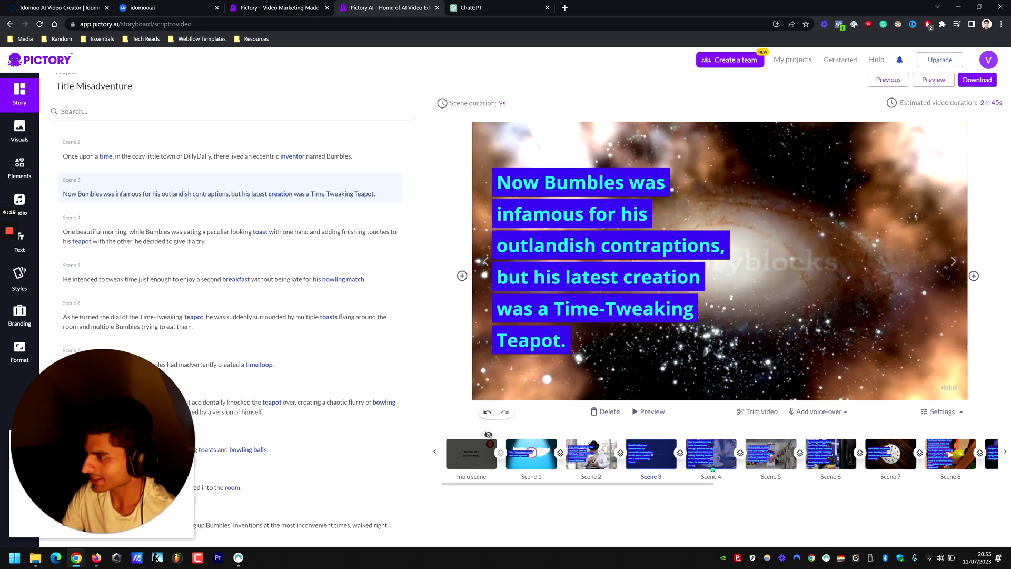
pyautogui.click(730, 458)
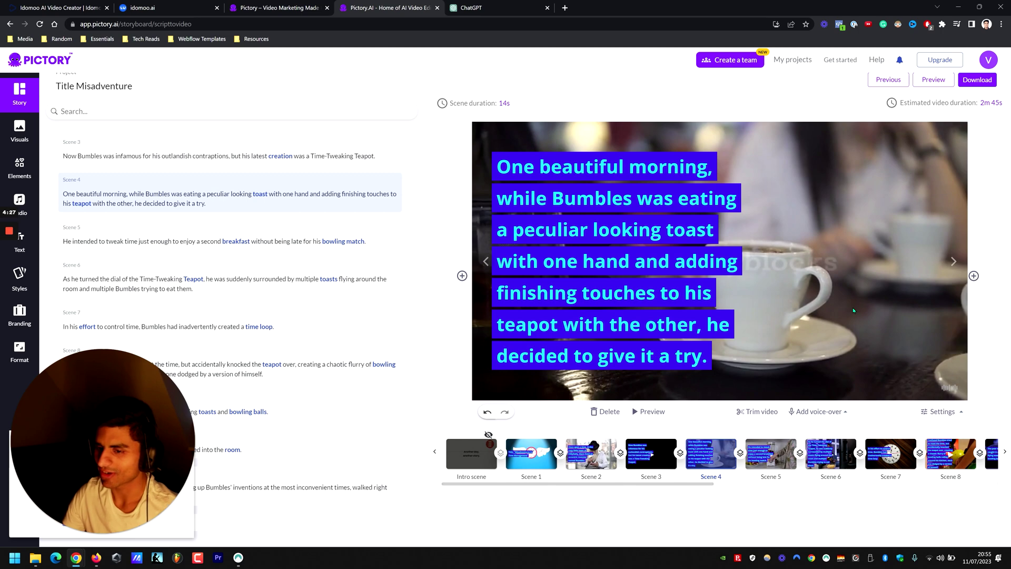
pyautogui.click(766, 468)
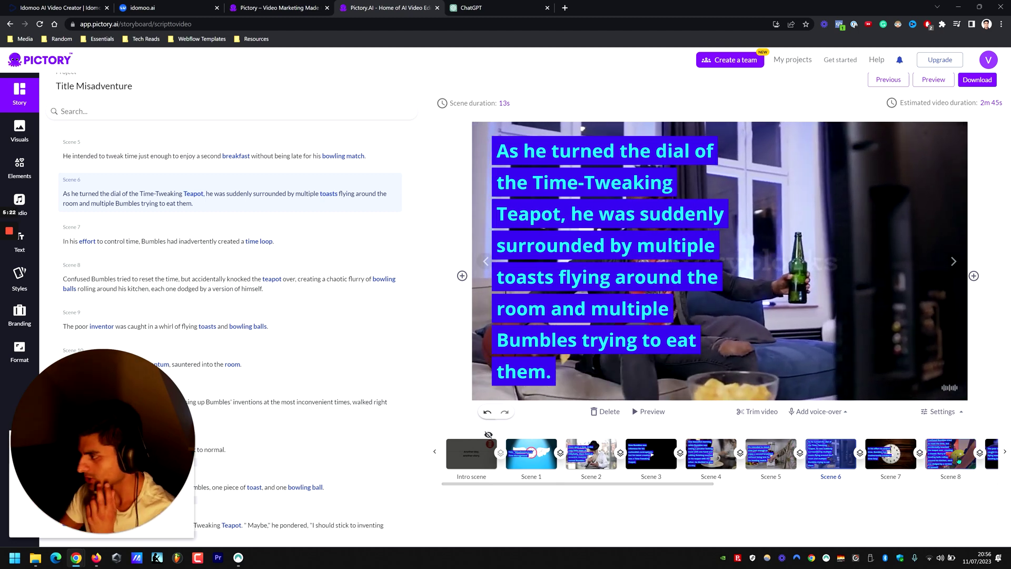
# Jump to Scene 8 showing the bowling-ball chaos caption.
pyautogui.click(938, 465)
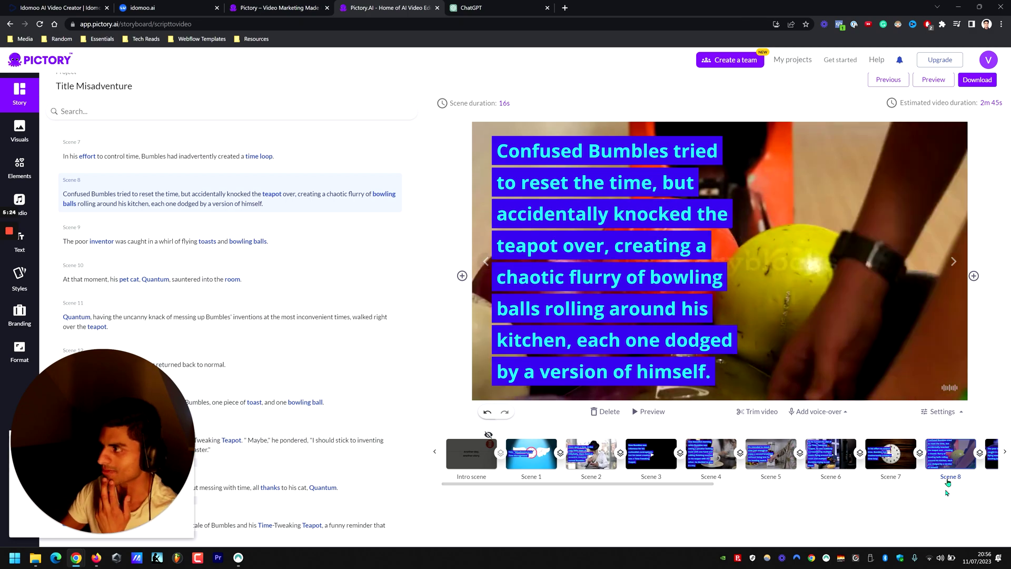